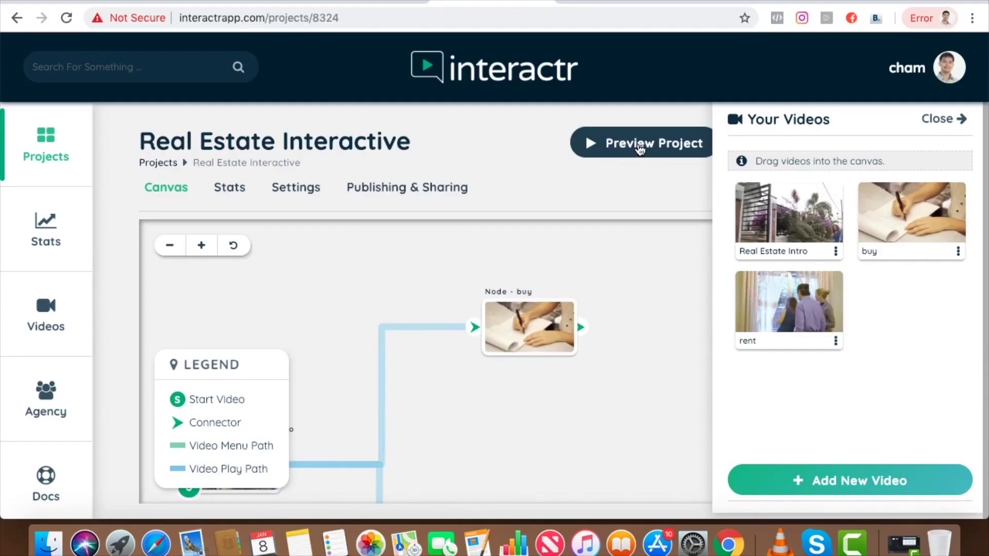
Preview the Real Estate Interactive project's buy-or-rent video
{"action": "left_click", "coordinate": [639, 149]}
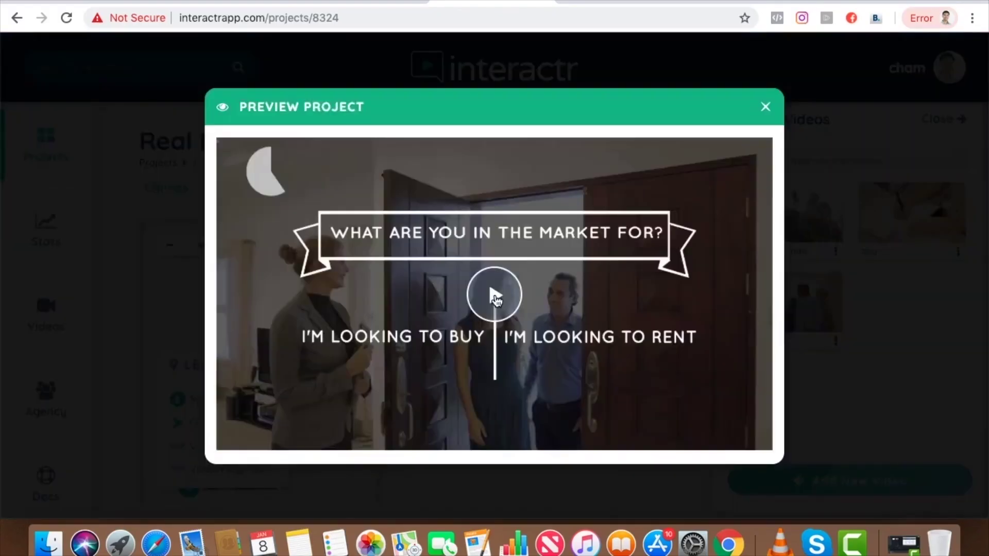
Start playing the Real Estate Interactive preview video and scroll through the page
{"action": "left_click", "coordinate": [713, 291]}
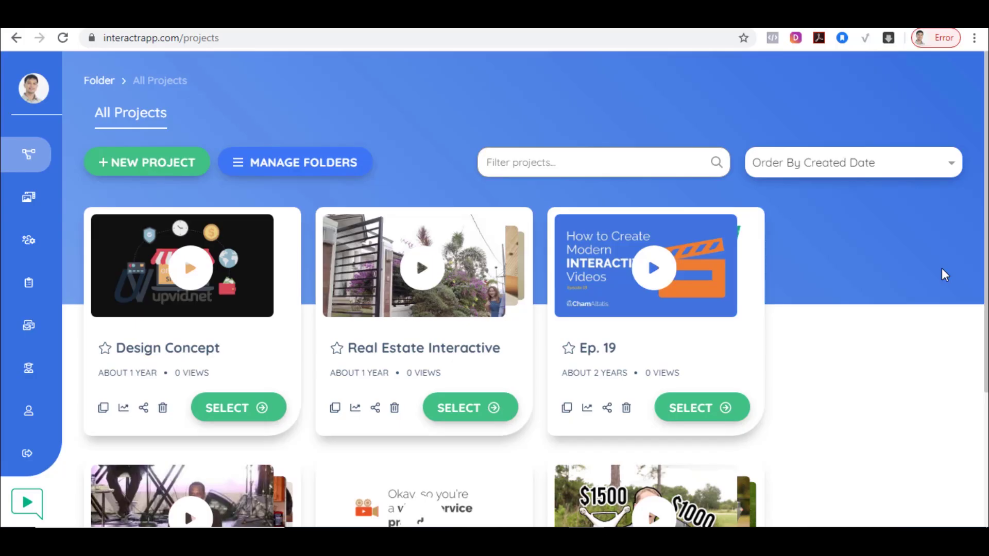
{"action": "scroll", "coordinate": [944, 275], "scroll_direction": "down", "scroll_amount": 3}
{"action": "scroll", "coordinate": [945, 275], "scroll_direction": "up", "scroll_amount": 3}
Start a new project and browse the Generic Templates collection
{"action": "left_click", "coordinate": [161, 169]}
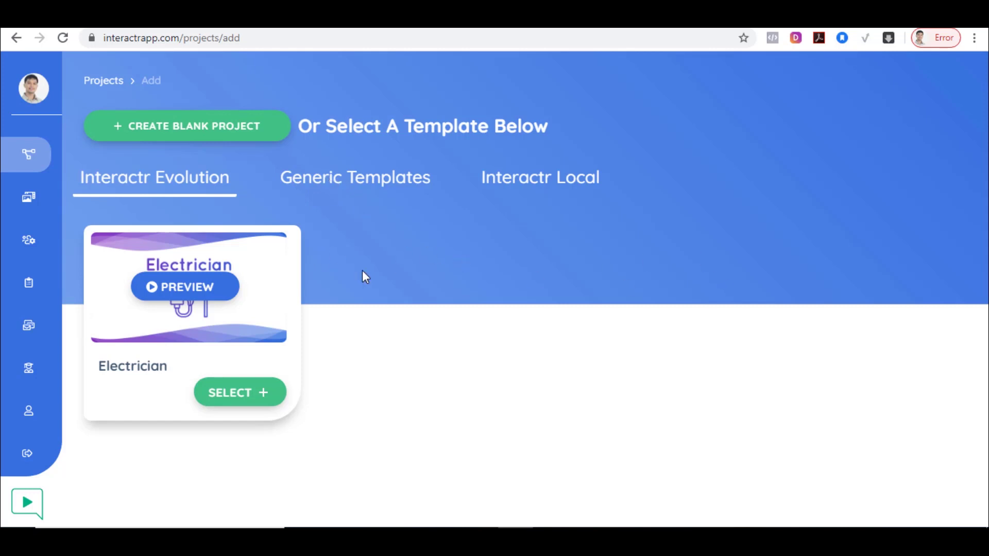
{"action": "left_click", "coordinate": [359, 185]}
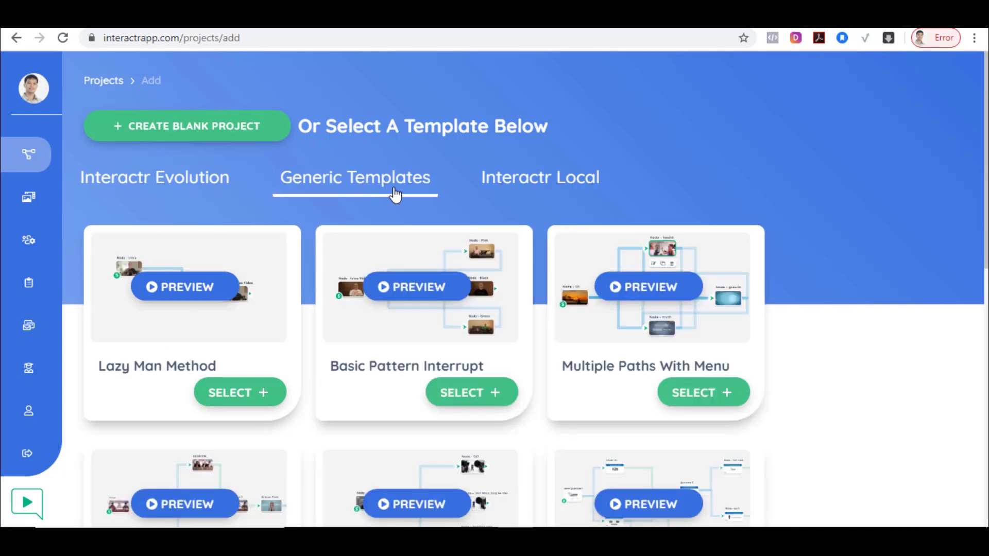
{"action": "scroll", "coordinate": [515, 258], "scroll_direction": "down", "scroll_amount": 2}
{"action": "scroll", "coordinate": [524, 266], "scroll_direction": "down", "scroll_amount": 4}
{"action": "scroll", "coordinate": [522, 264], "scroll_direction": "up", "scroll_amount": 6}
Browse the Interactr Local templates, return to Interactr Evolution, and place the INTRO video on the canvas
{"action": "left_click", "coordinate": [574, 182]}
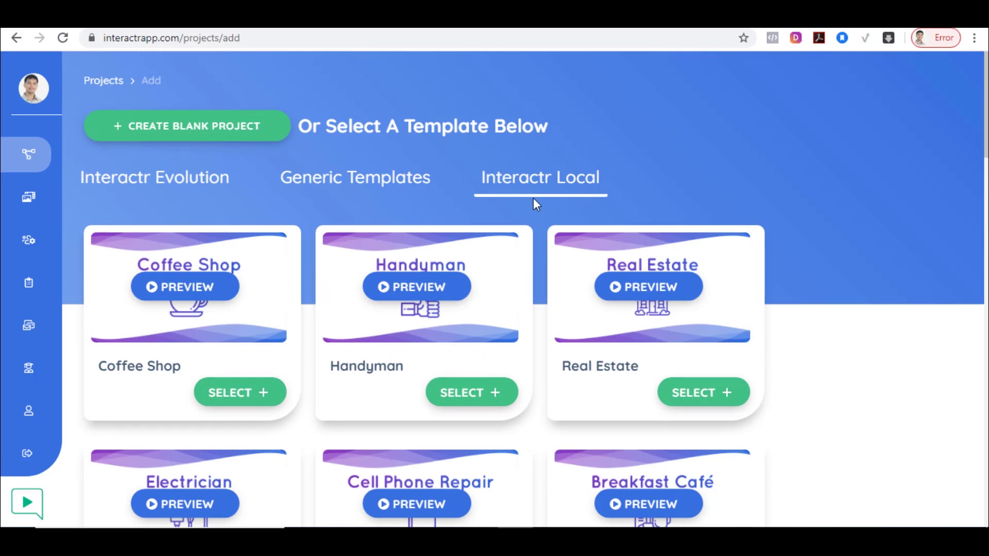
{"action": "scroll", "coordinate": [541, 203], "scroll_direction": "down", "scroll_amount": 4}
{"action": "scroll", "coordinate": [629, 230], "scroll_direction": "up", "scroll_amount": 4}
{"action": "left_click", "coordinate": [173, 183]}
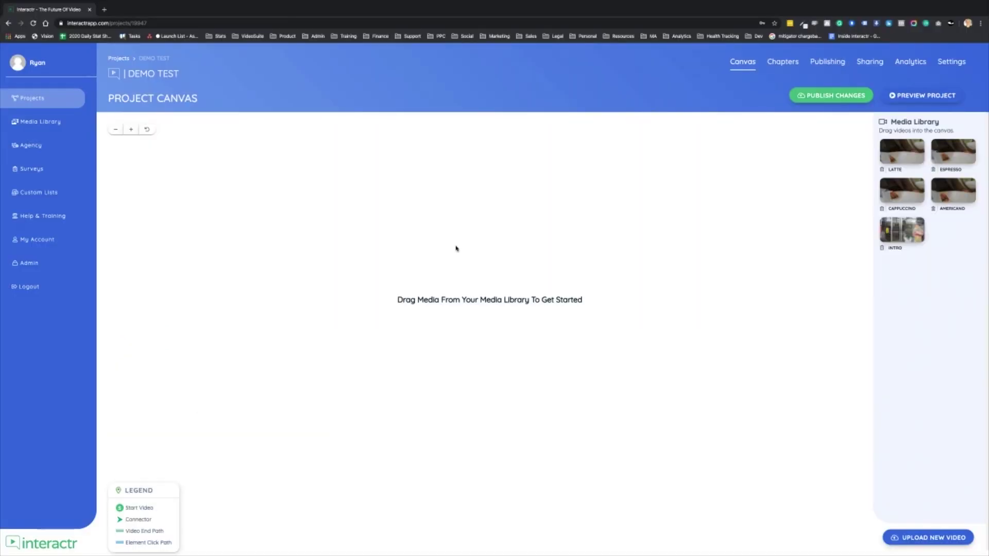
{"action": "left_click_drag", "start_coordinate": [901, 229], "coordinate": [273, 288]}
Add the LATTE, ESPRESSO, CAPPUCCINO and AMERICANO videos as canvas nodes
{"action": "left_click_drag", "start_coordinate": [902, 152], "coordinate": [474, 174]}
{"action": "left_click_drag", "start_coordinate": [952, 152], "coordinate": [474, 264]}
{"action": "left_click_drag", "start_coordinate": [902, 191], "coordinate": [474, 342]}
{"action": "left_click_drag", "start_coordinate": [953, 191], "coordinate": [477, 467]}
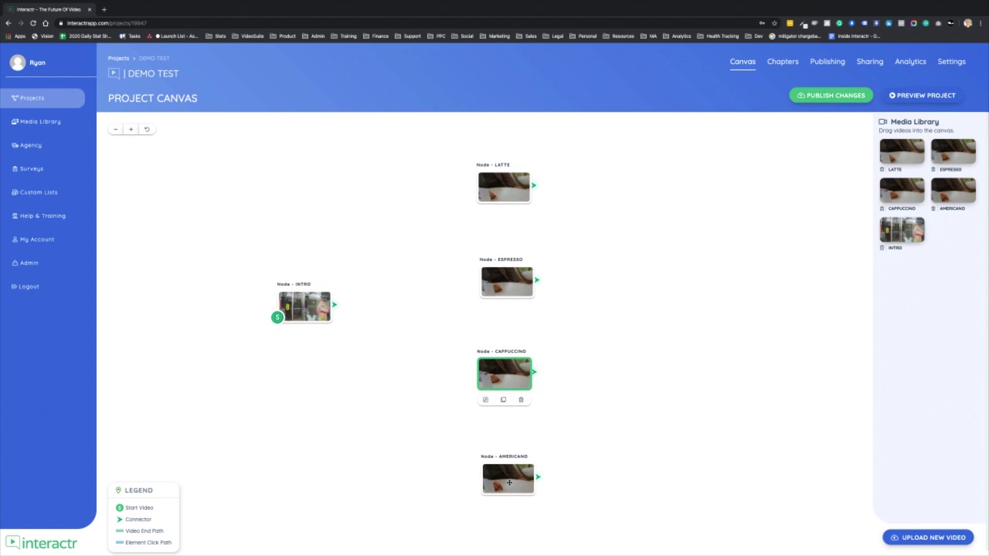
Give INTRO an interaction layer, trying Coffee Shop and Man / Woman before Top Menu
{"action": "double_click", "coordinate": [310, 310]}
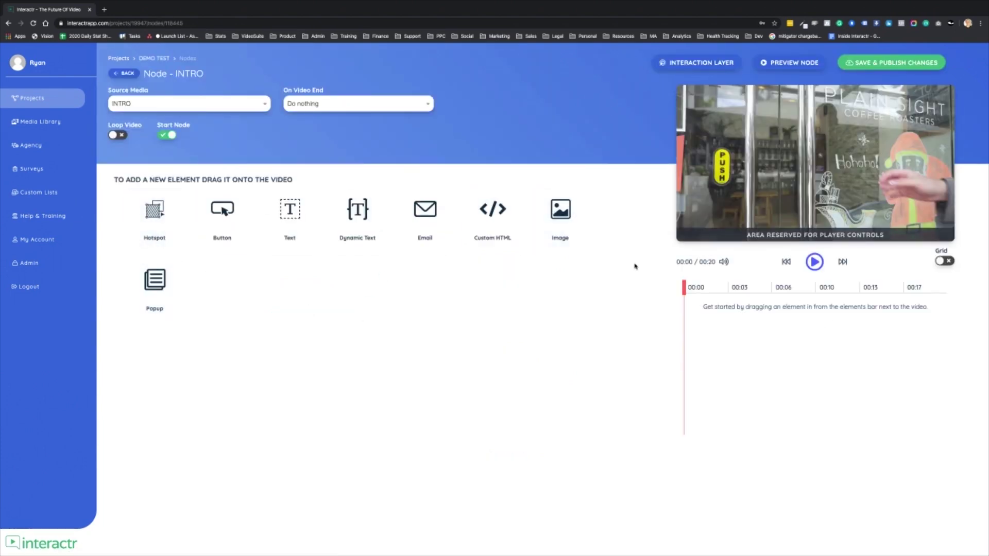
{"action": "left_click", "coordinate": [696, 62]}
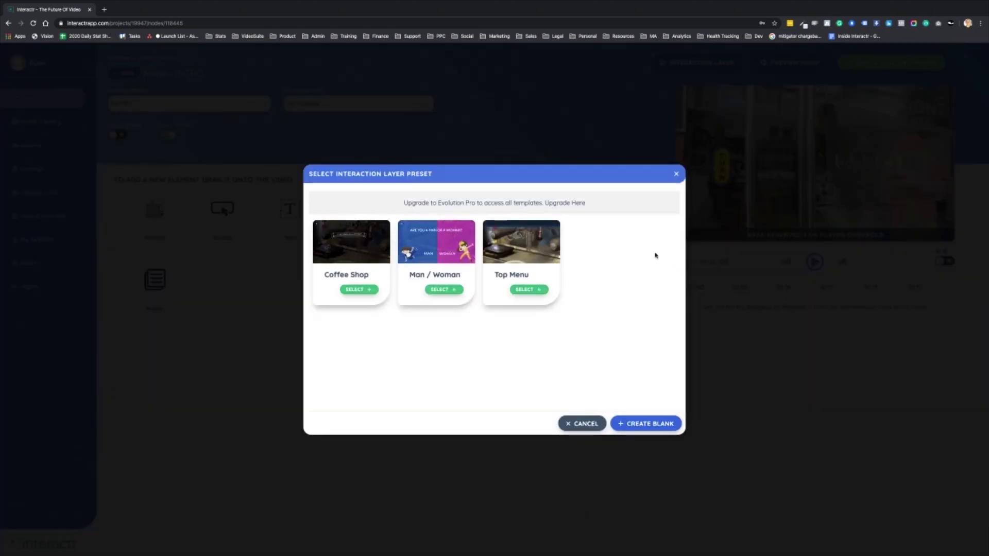
{"action": "left_click", "coordinate": [359, 290]}
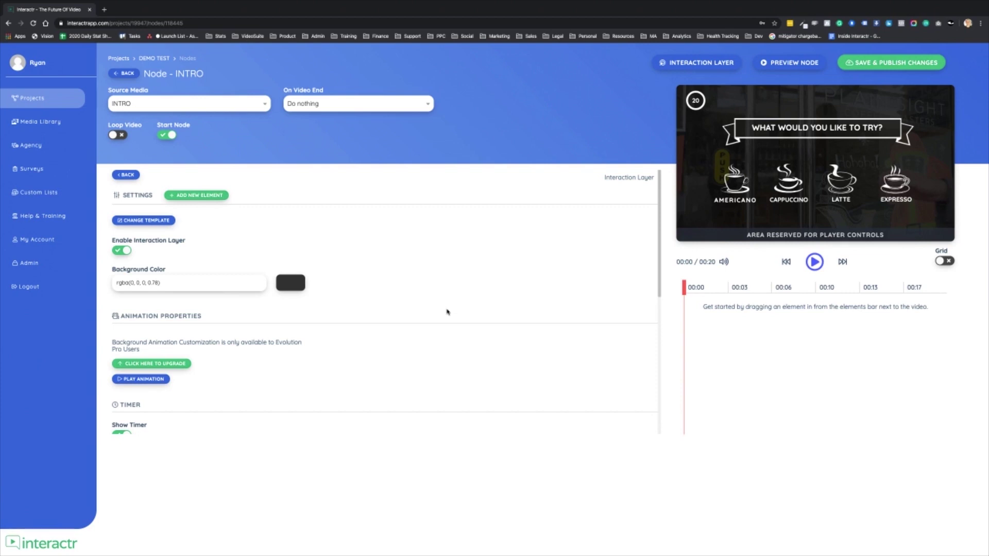
{"action": "left_click", "coordinate": [144, 220]}
{"action": "left_click", "coordinate": [444, 290]}
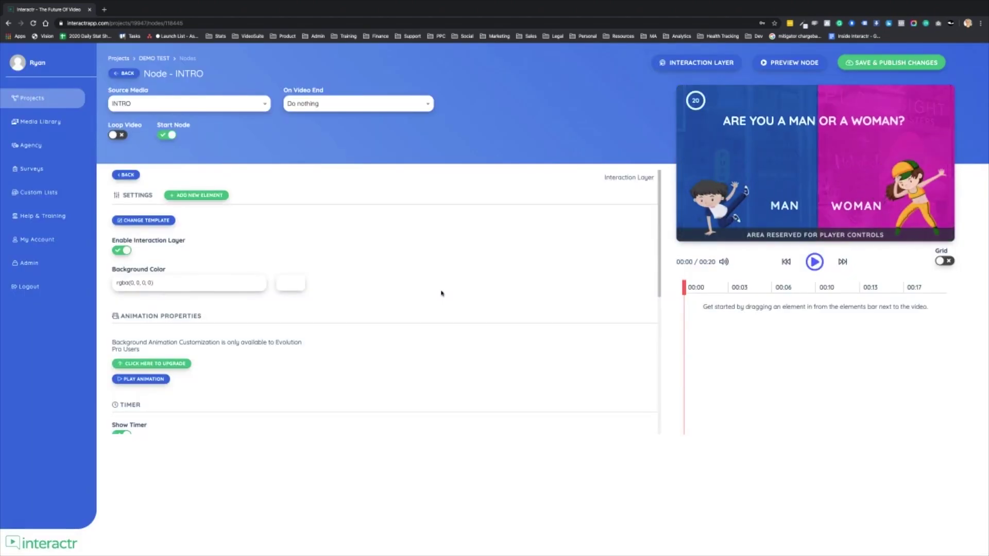
{"action": "left_click", "coordinate": [143, 219]}
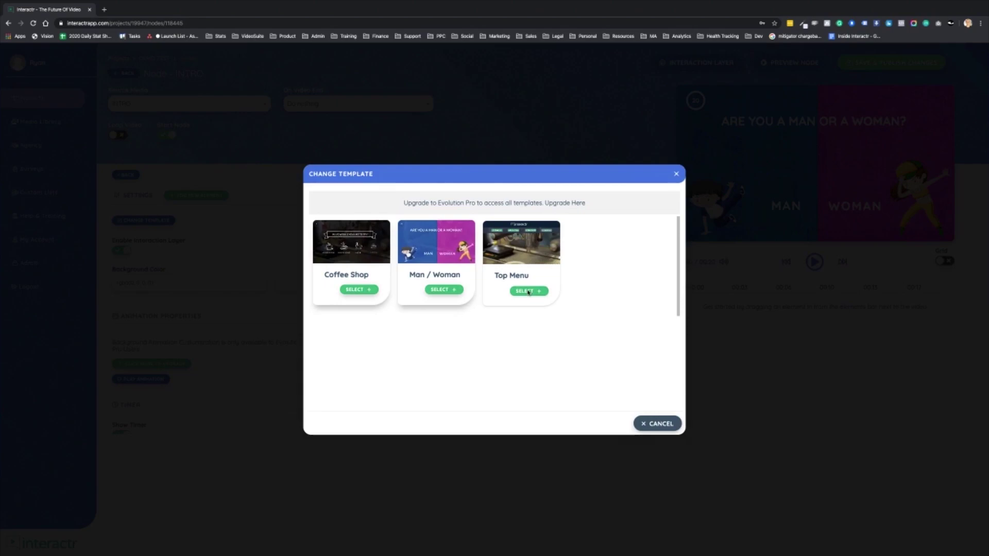
{"action": "left_click", "coordinate": [526, 291]}
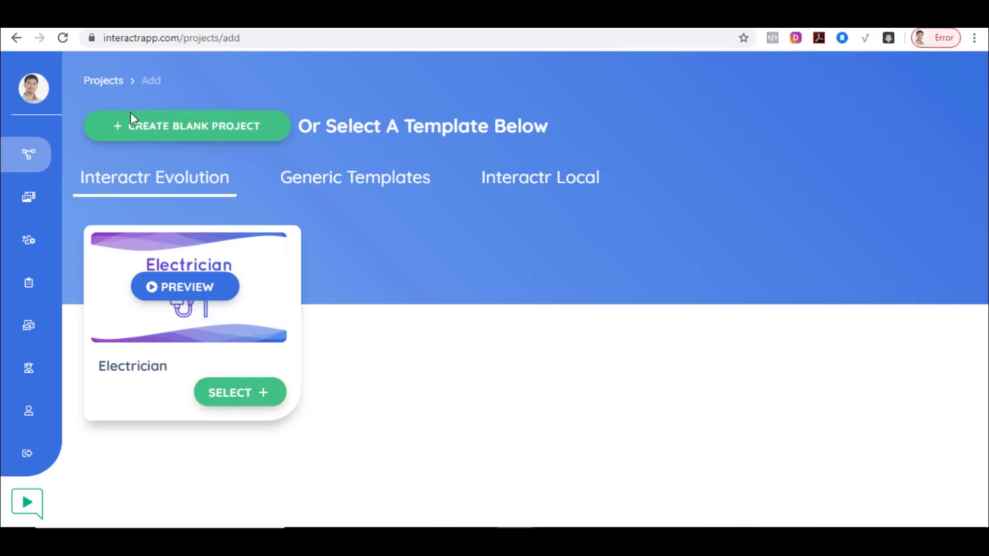
Create a blank project 'Laptop Video Interactive', reusing the name as description, with No Folder
{"action": "left_click", "coordinate": [193, 135]}
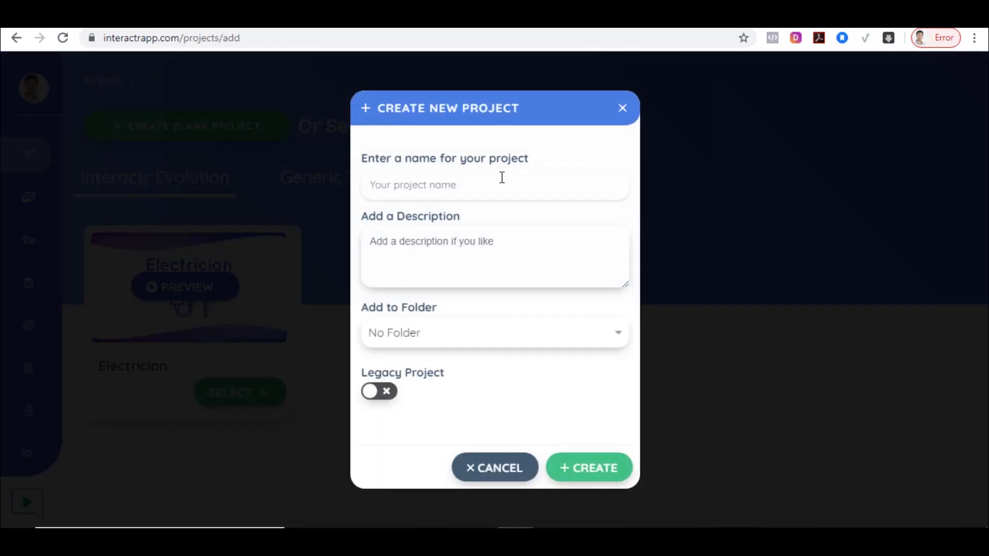
{"action": "type", "text": "Laptop Video Interactive"}
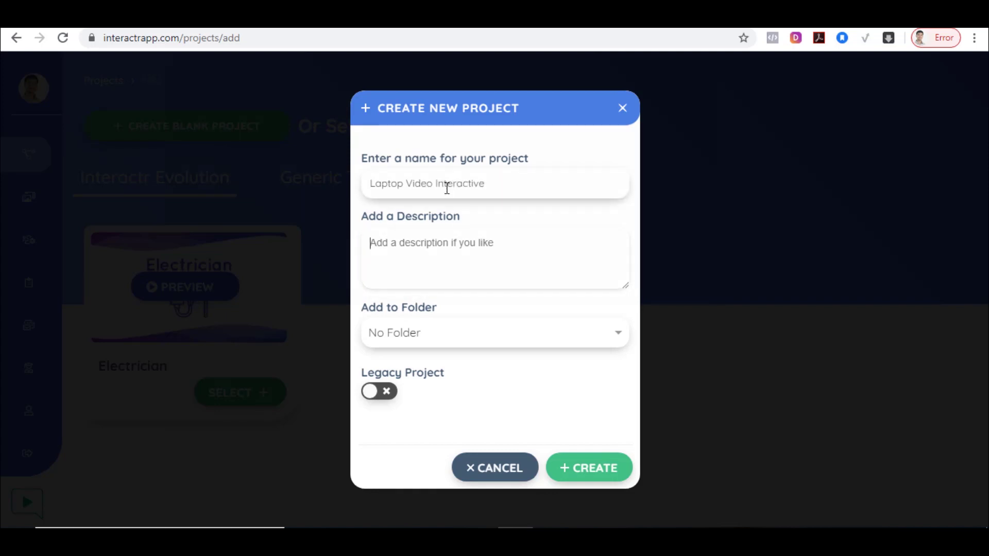
{"action": "left_click_drag", "start_coordinate": [498, 185], "coordinate": [364, 173]}
{"action": "key", "text": "ctrl+c"}
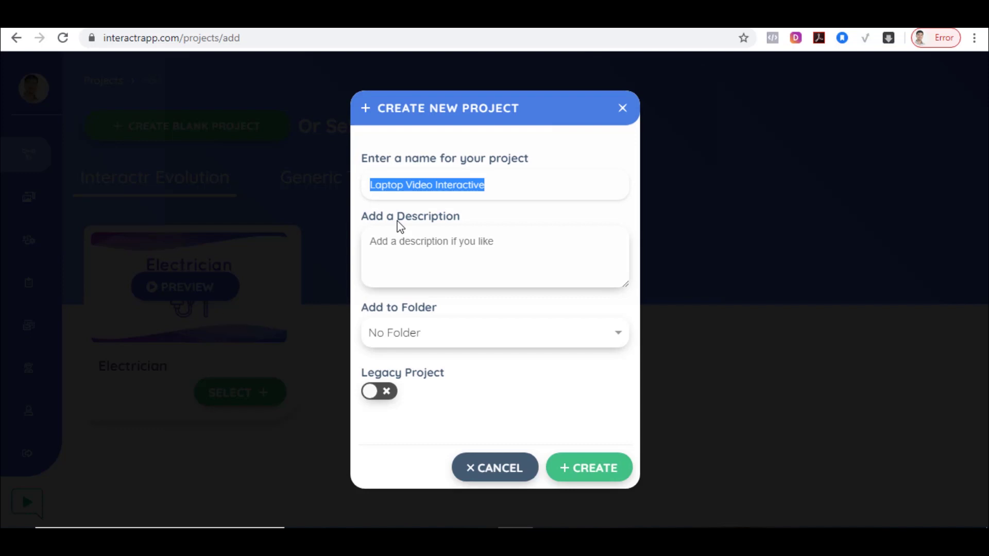
{"action": "left_click", "coordinate": [400, 254]}
{"action": "key", "text": "ctrl+v"}
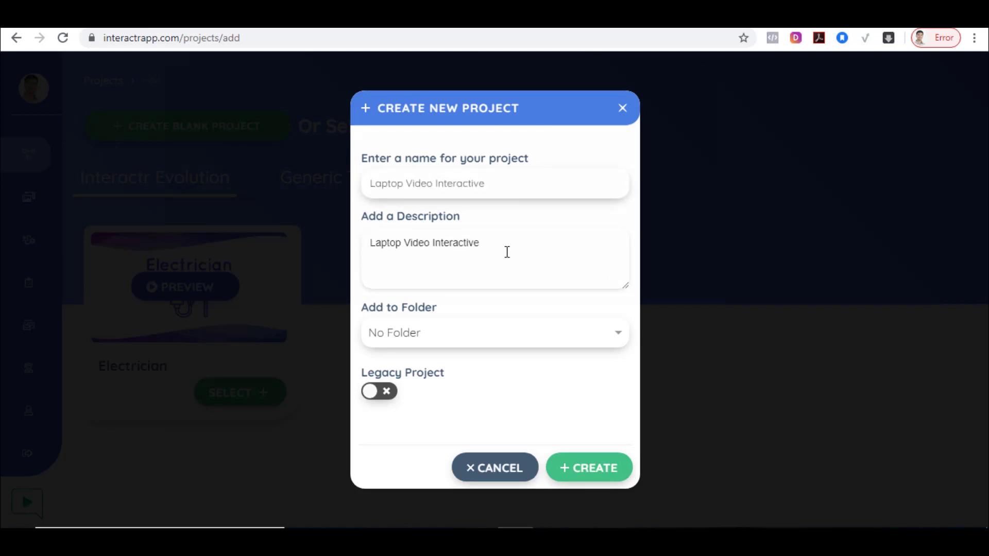
{"action": "left_click", "coordinate": [476, 341]}
{"action": "left_click", "coordinate": [540, 412]}
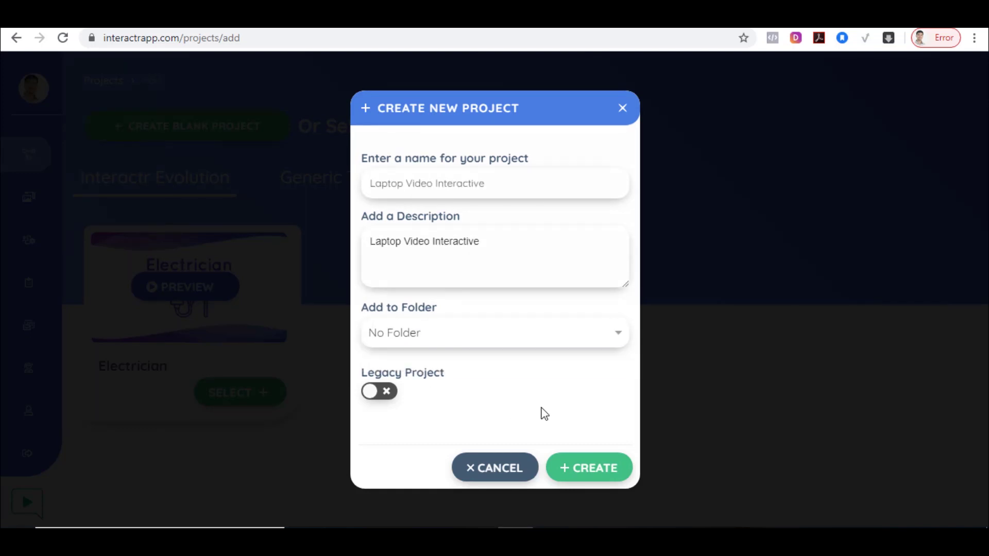
{"action": "left_click", "coordinate": [584, 473]}
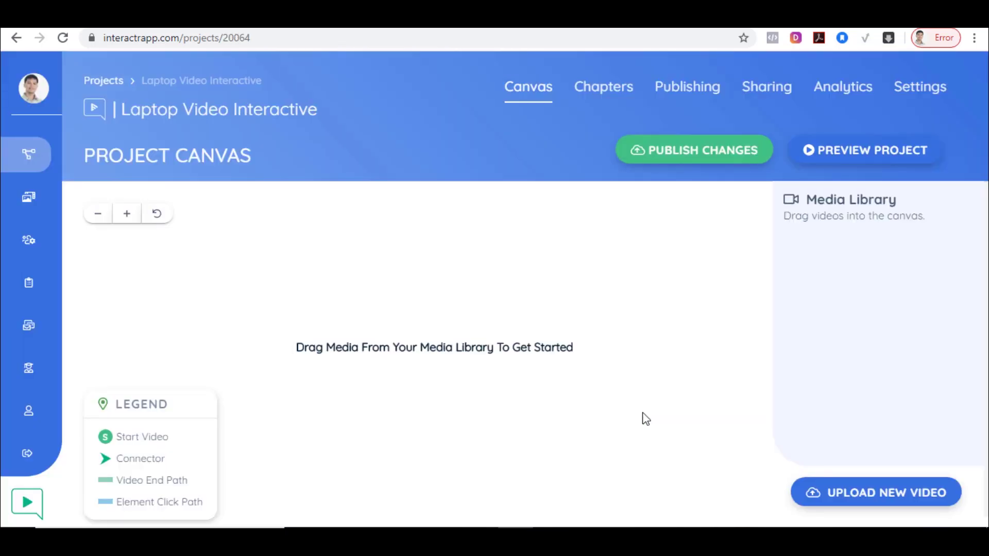